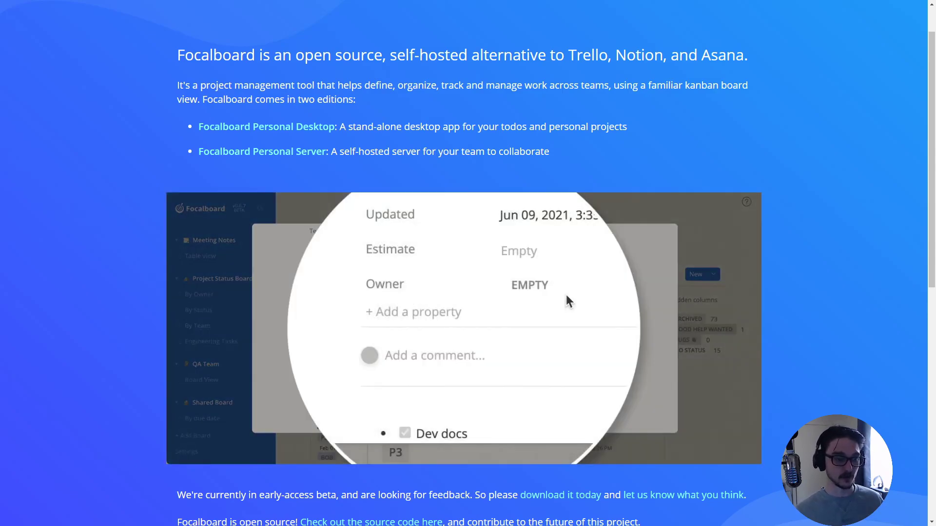
Look over the Personal Desktop install instructions on the download page, then return to the landing page
scroll(240, 407, down, 7)
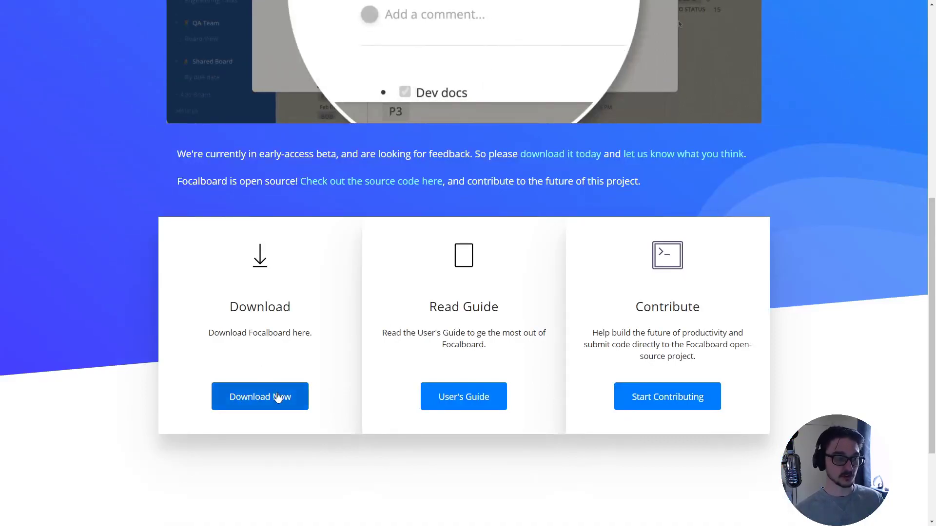
click(276, 396)
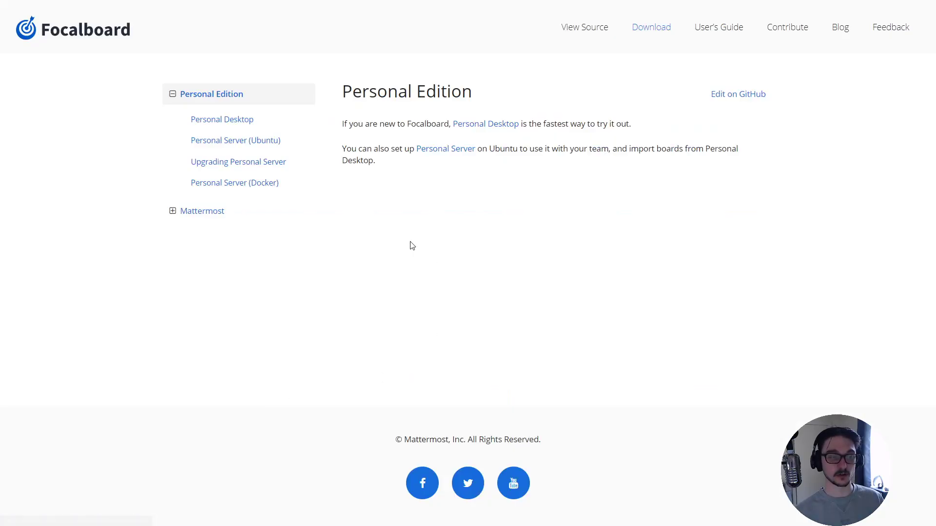
click(257, 127)
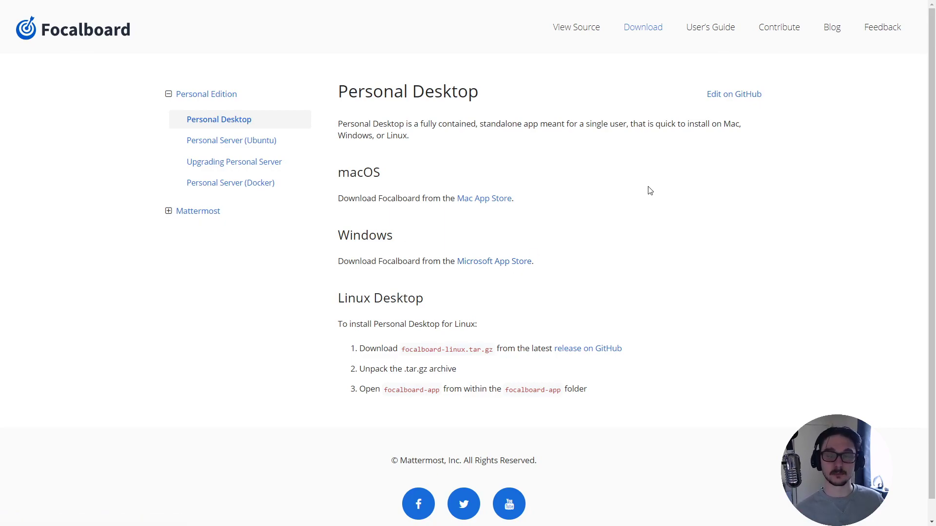
click(92, 43)
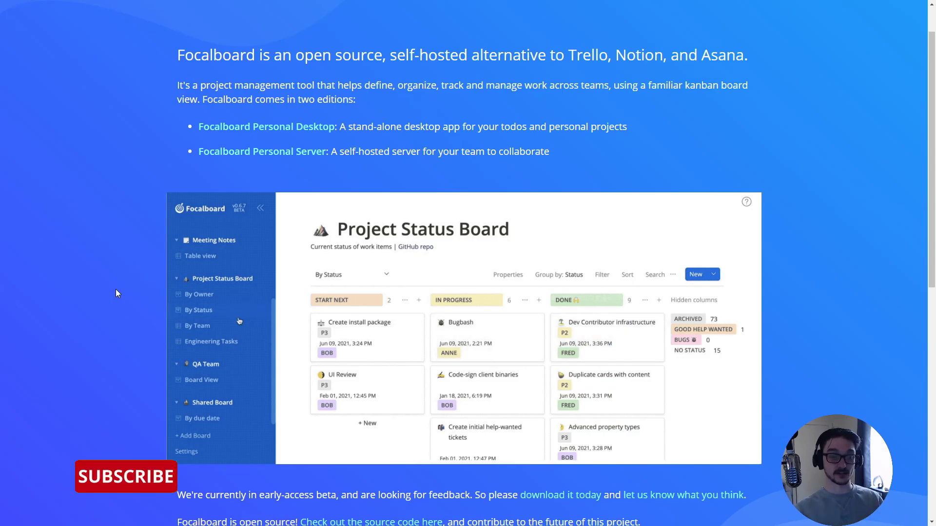
Zoom the Focalboard landing page to 133% and scroll through its content
scroll(184, 292, down, 2)
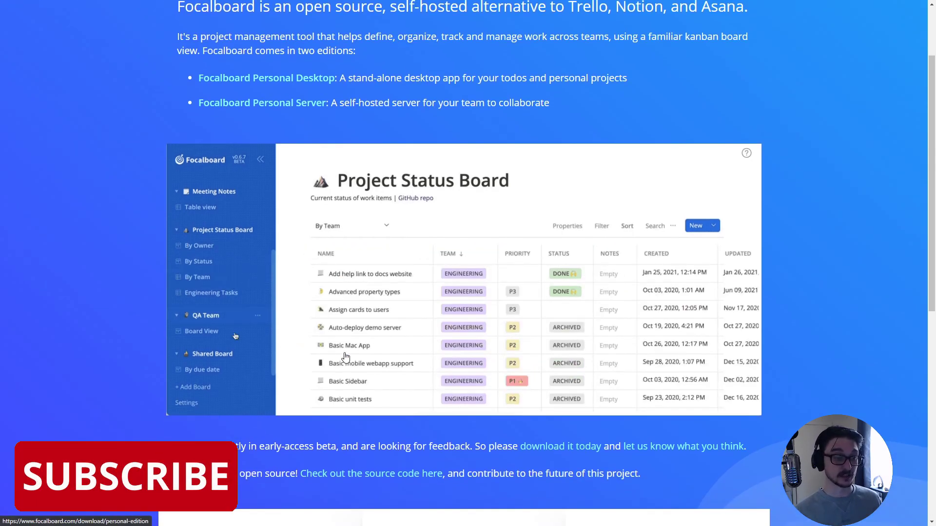
key(ctrl+plus)
scroll(345, 358, down, 1)
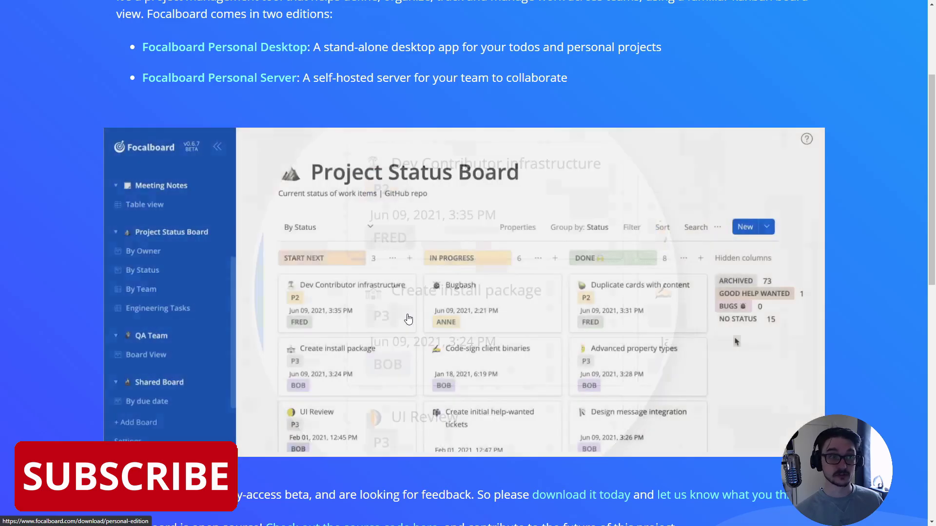
scroll(408, 318, up, 1)
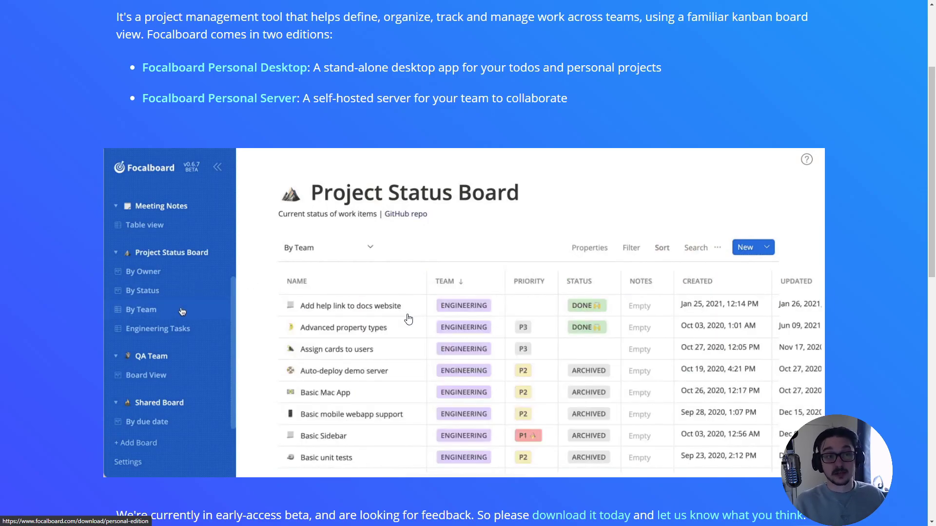
scroll(409, 319, down, 7)
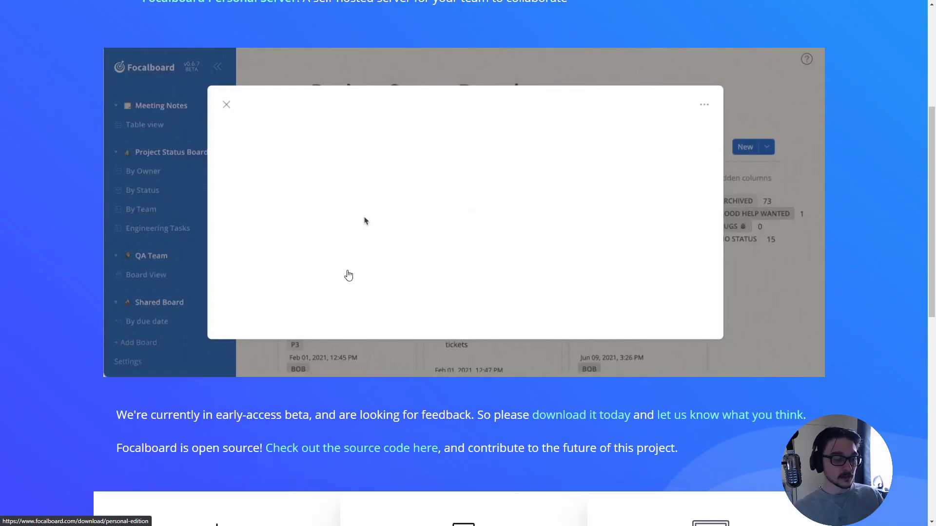
scroll(412, 288, up, 10)
scroll(412, 288, down, 3)
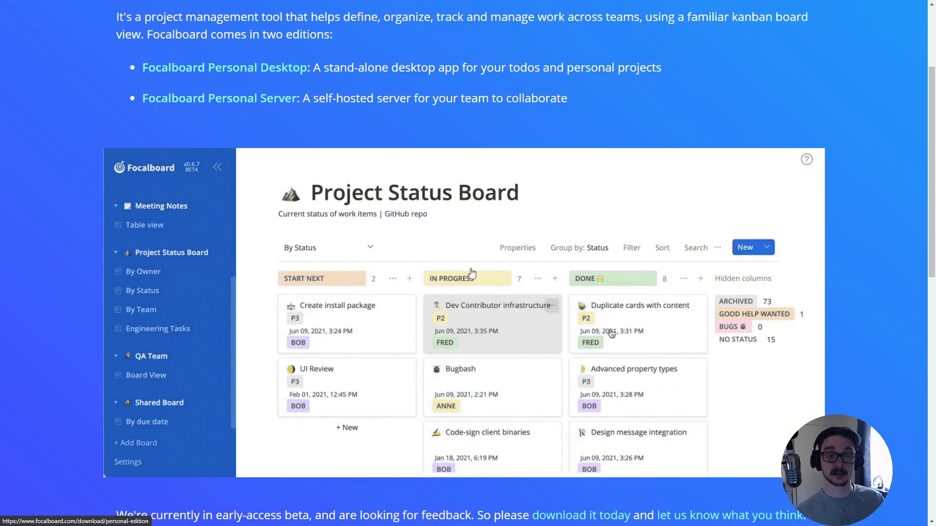
scroll(438, 253, up, 3)
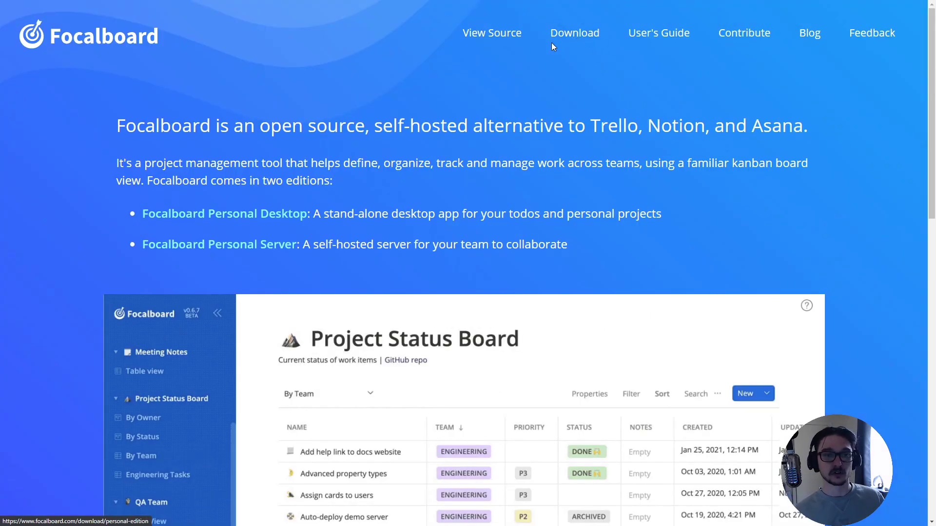
Select the single-line docker run command in the Personal Server (Docker) instructions
click(576, 34)
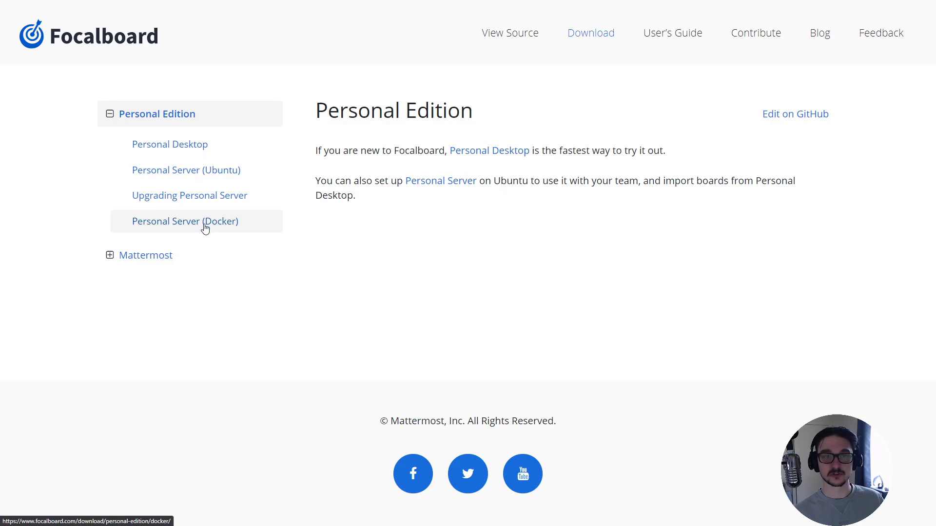
click(219, 228)
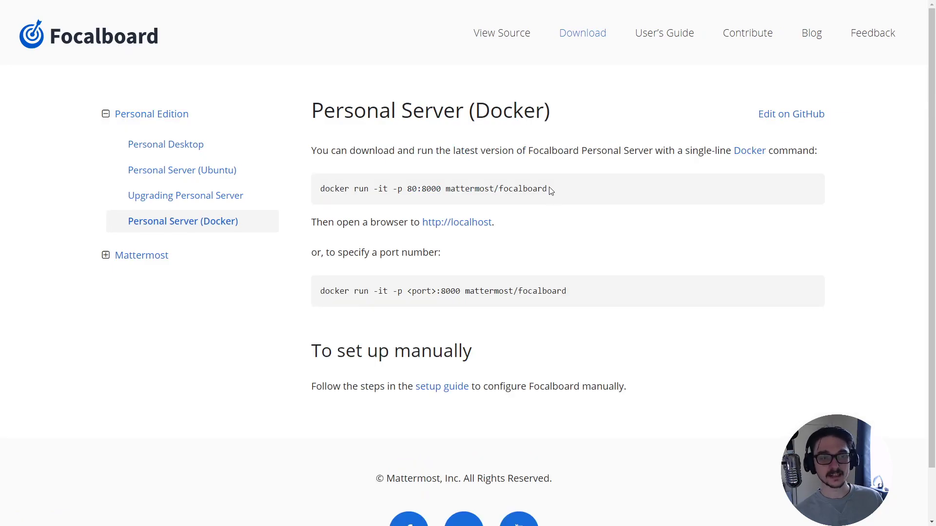
drag(548, 189, 317, 197)
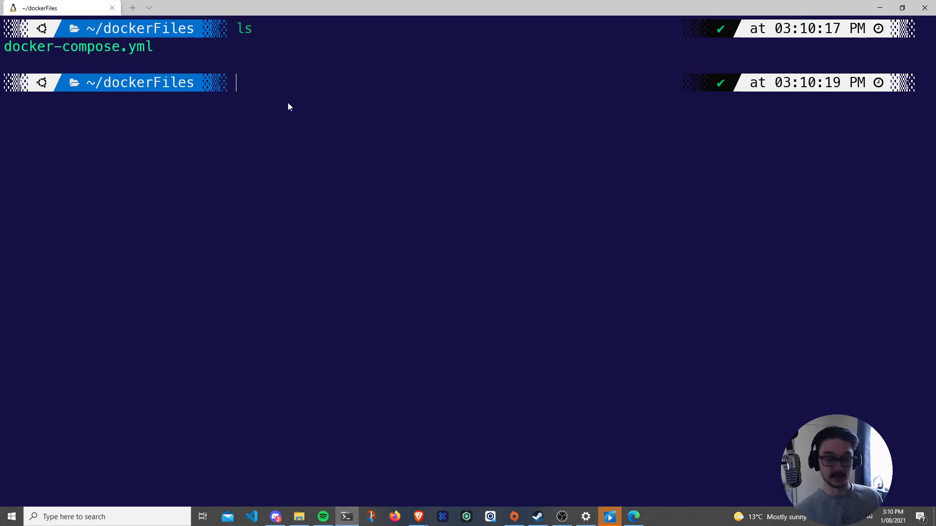
Open docker-compose.yml in nano and copy the focalboard service name and mattermost/focalboard image
text(nano do)
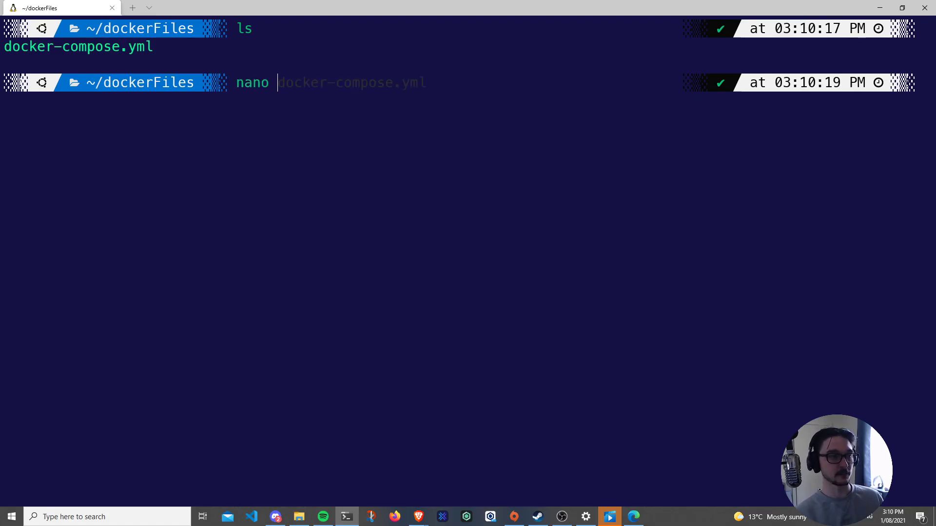
key(Tab)
key(Return)
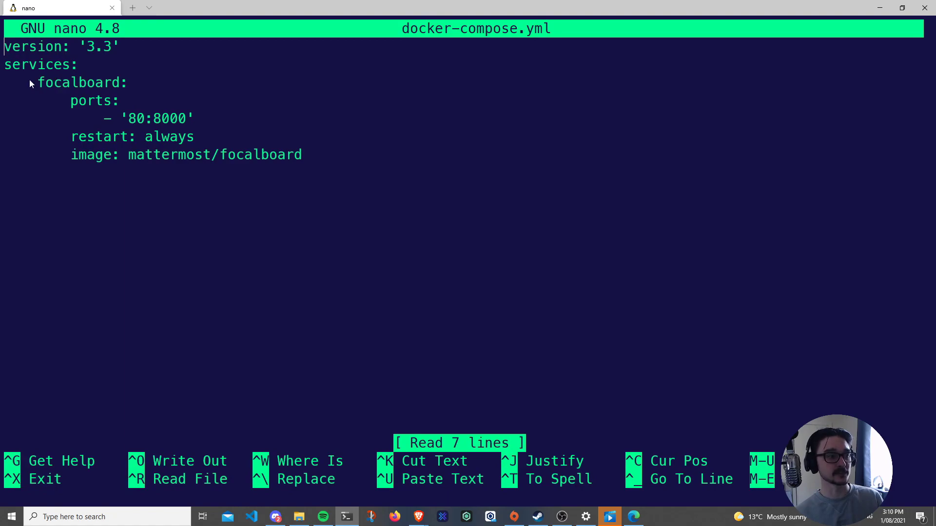
drag(29, 80, 98, 87)
right_click(122, 83)
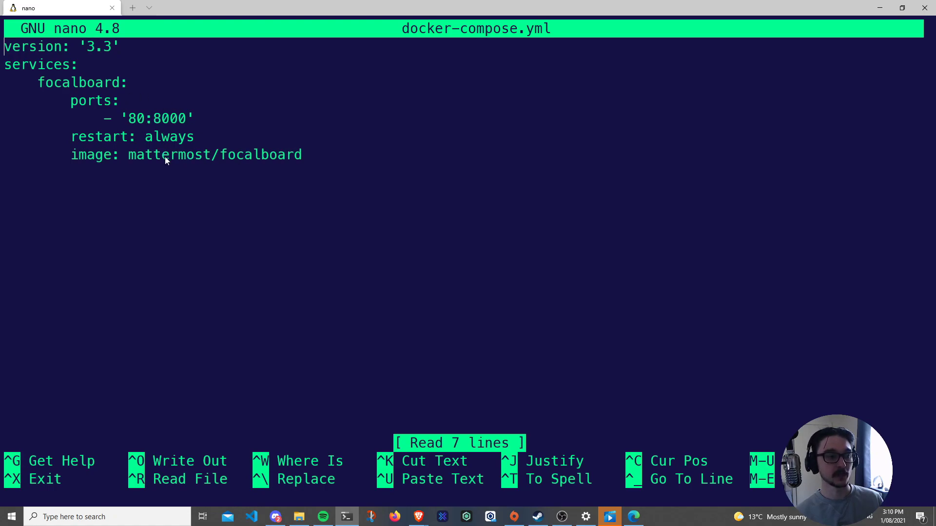
drag(132, 157, 152, 156)
right_click(297, 156)
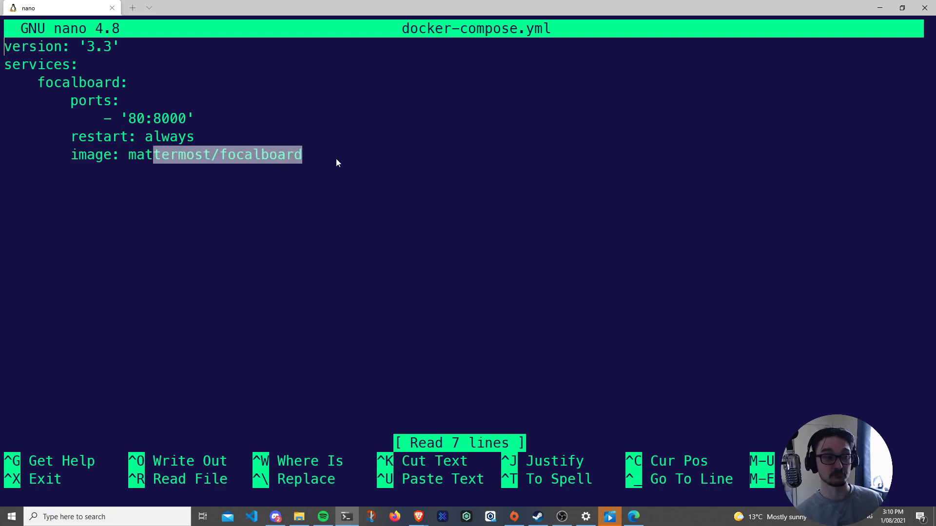
right_click(337, 160)
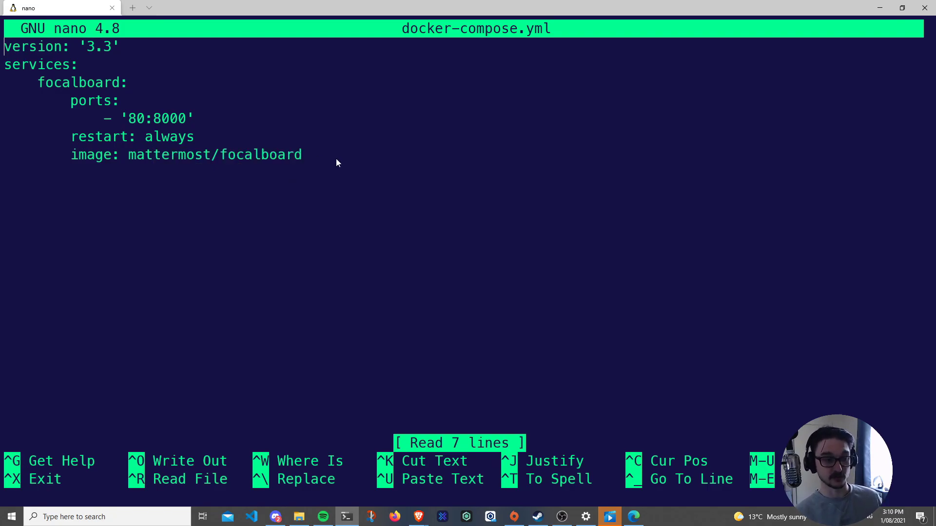
Save docker-compose.yml and exit nano back to the shell
key(ctrl+o)
key(Return)
key(ctrl+x)
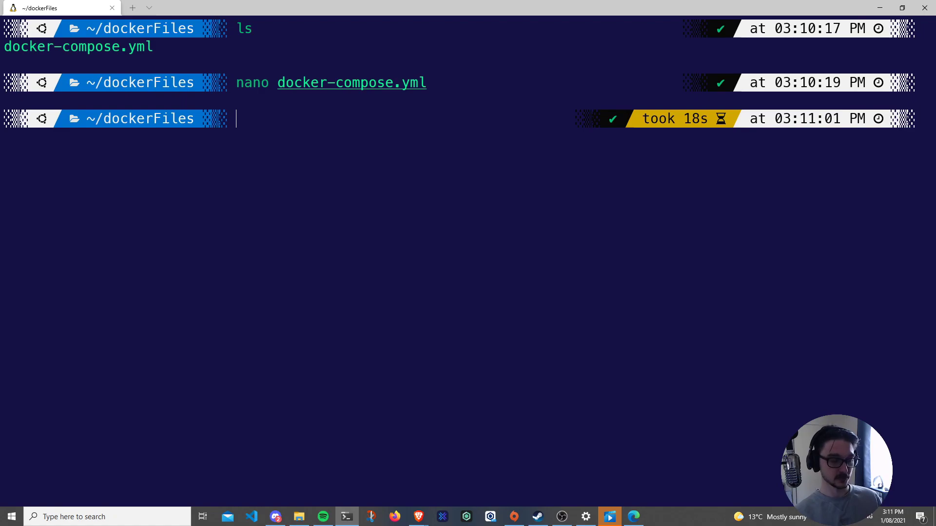
Start Focalboard in the background with sudo docker-compose up -d
text(sudo docker)
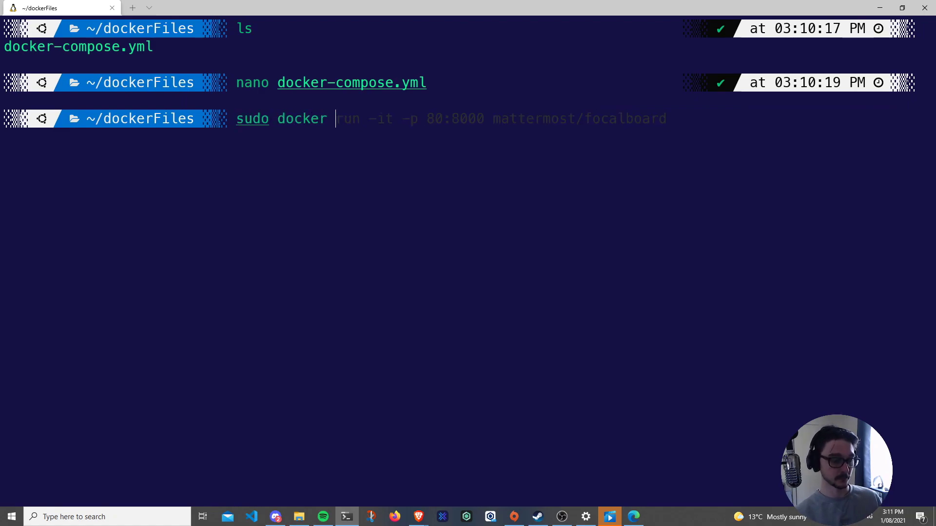
key(BackSpace)
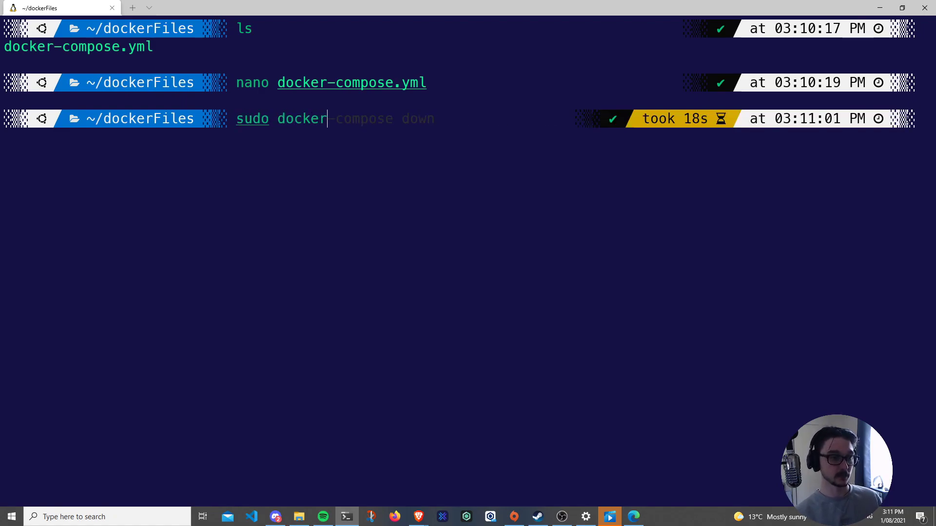
text(-compos)
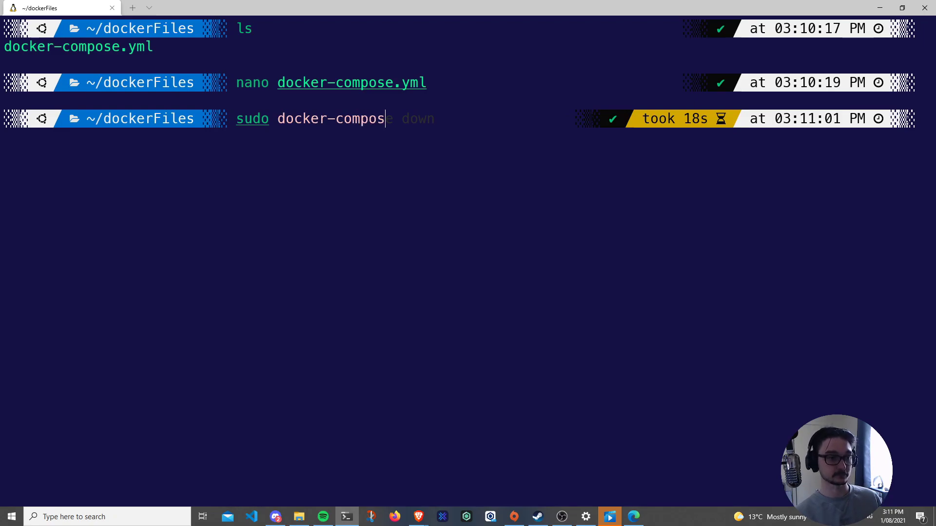
text(e uo)
key(BackSpace)
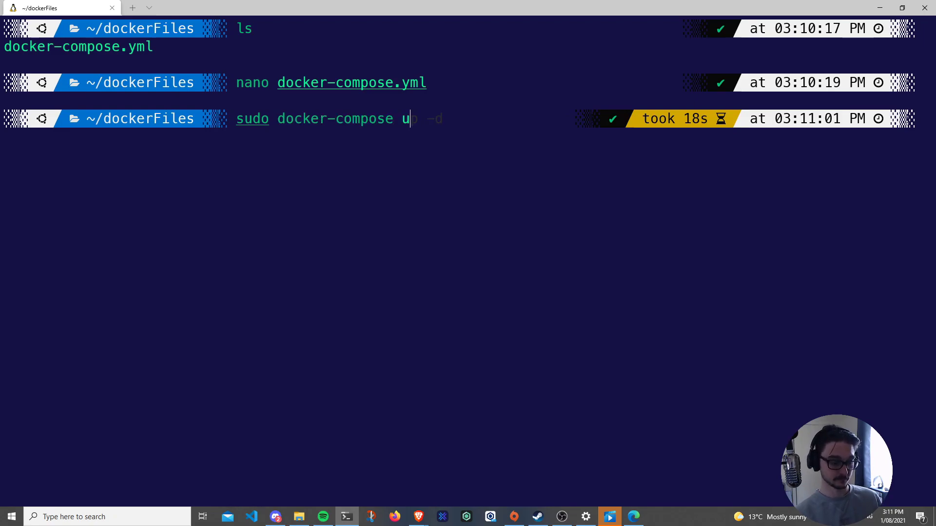
text(p -d)
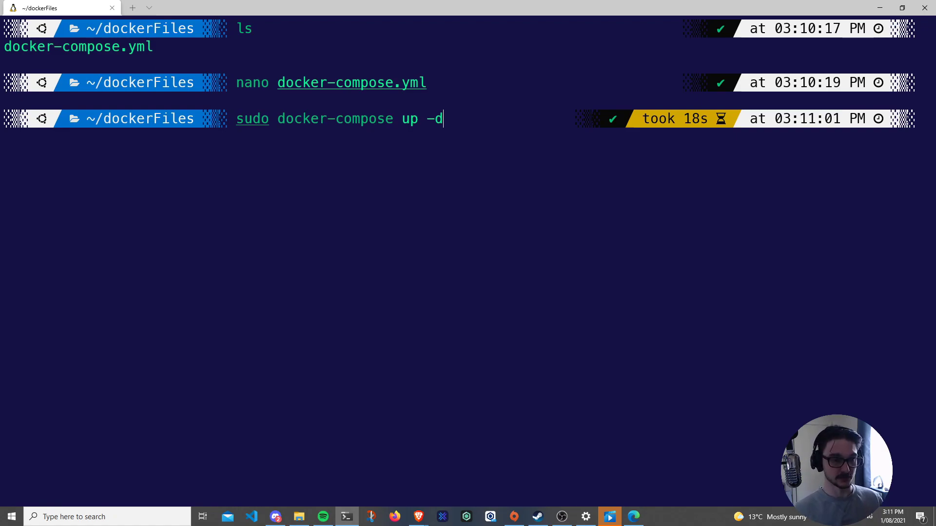
key(Return)
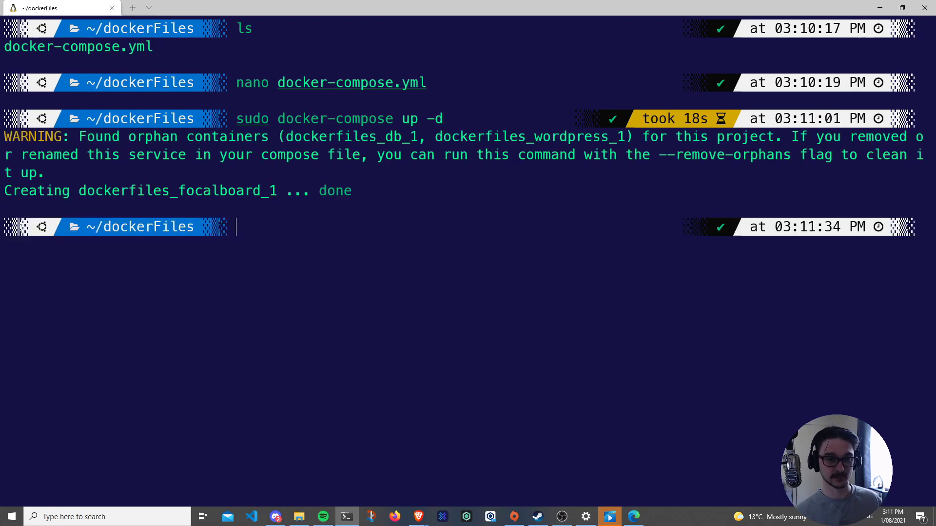
List all containers with sudo docker container ls -a, copy the focalboard row, and clear the screen
text(sudo )
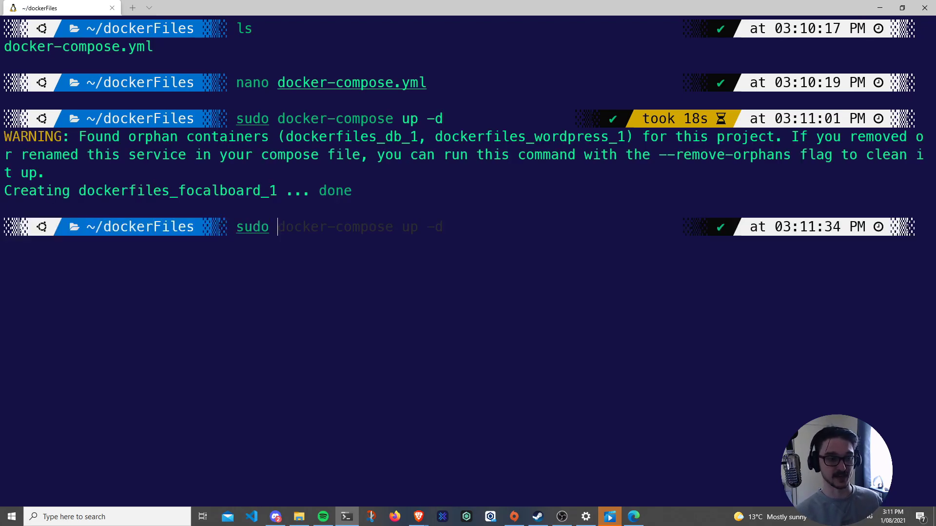
text(docker container ls -a)
key(Return)
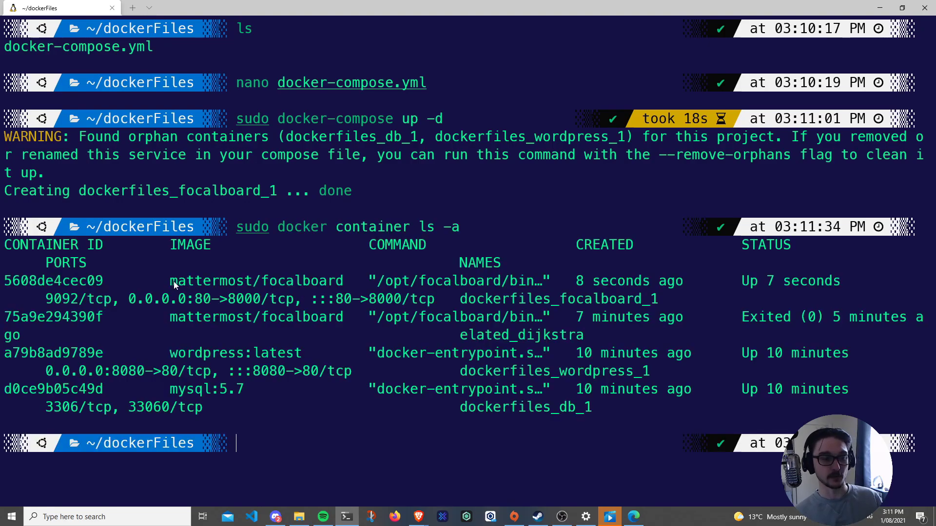
drag(174, 282, 341, 283)
right_click(335, 283)
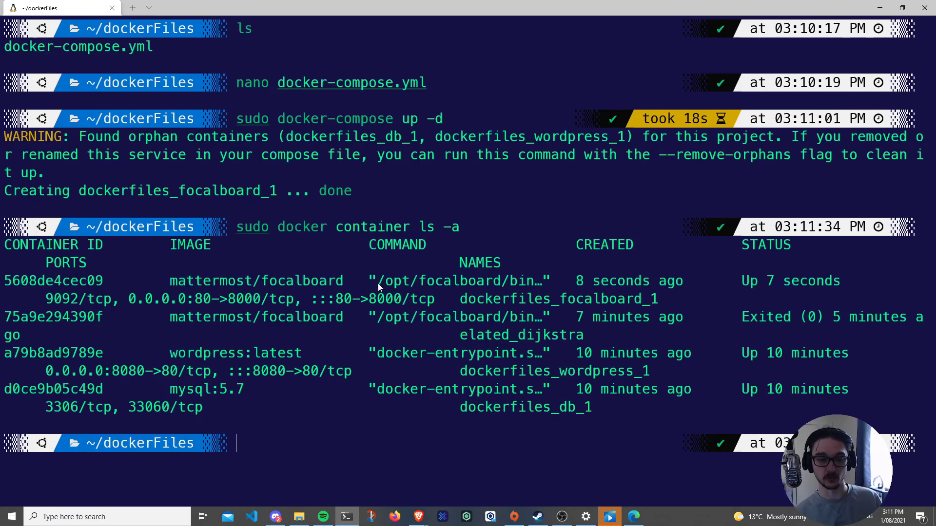
drag(650, 329, 732, 326)
click(590, 316)
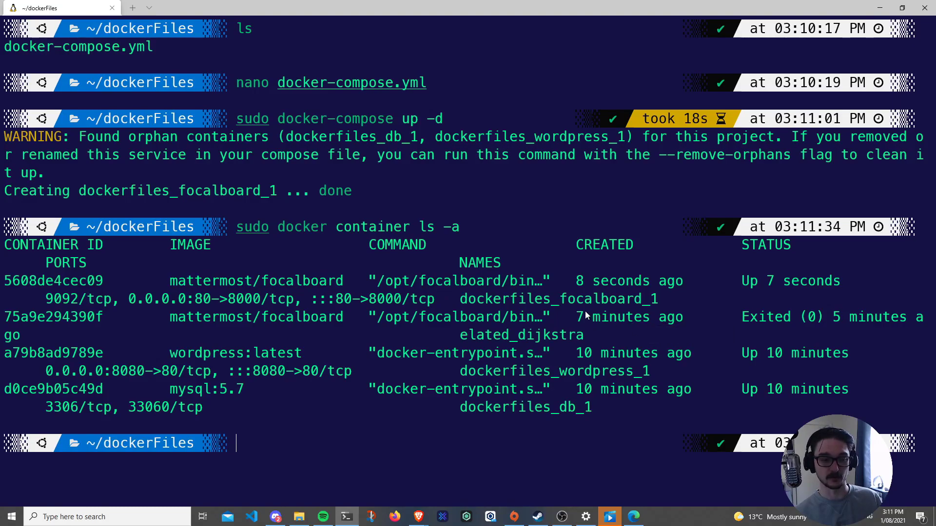
drag(563, 281, 842, 281)
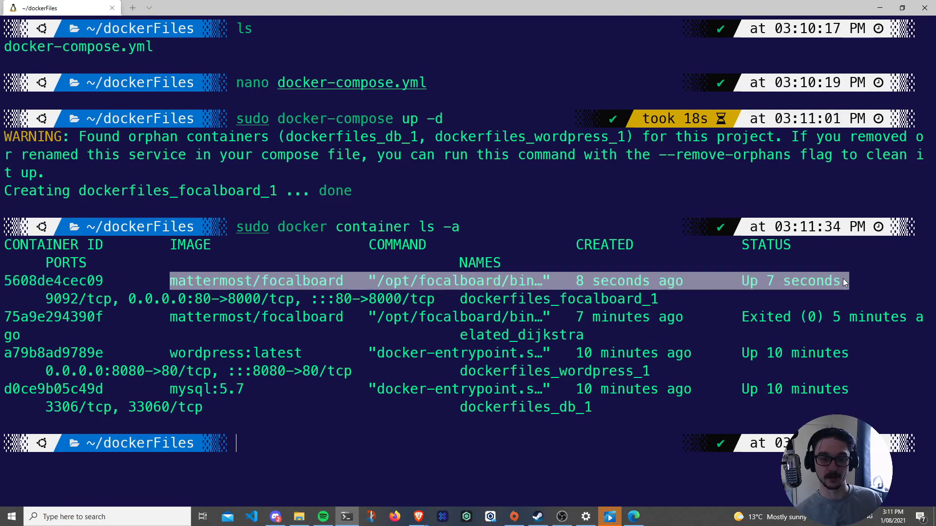
right_click(842, 282)
key(ctrl+l)
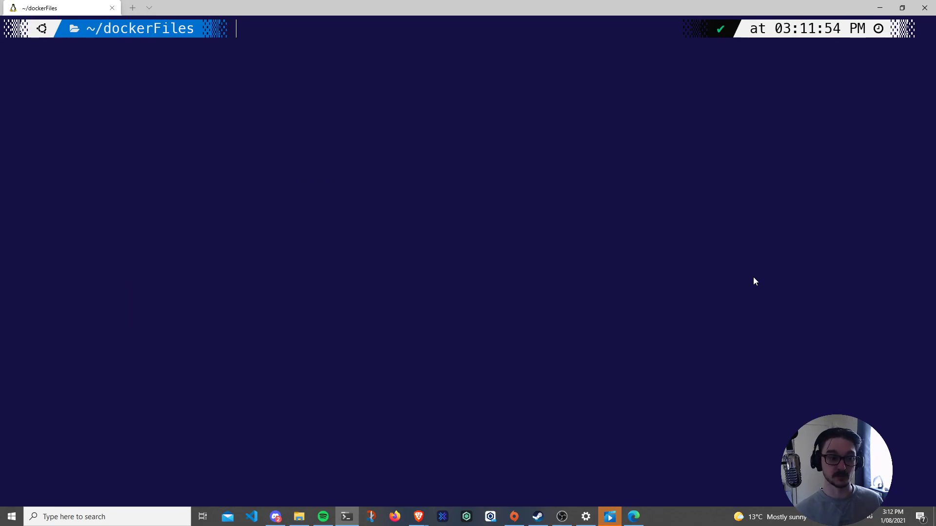
Switch to Edge and load 127.0.0.1, which returns Focalboard's session-expired page
key(alt+Tab)
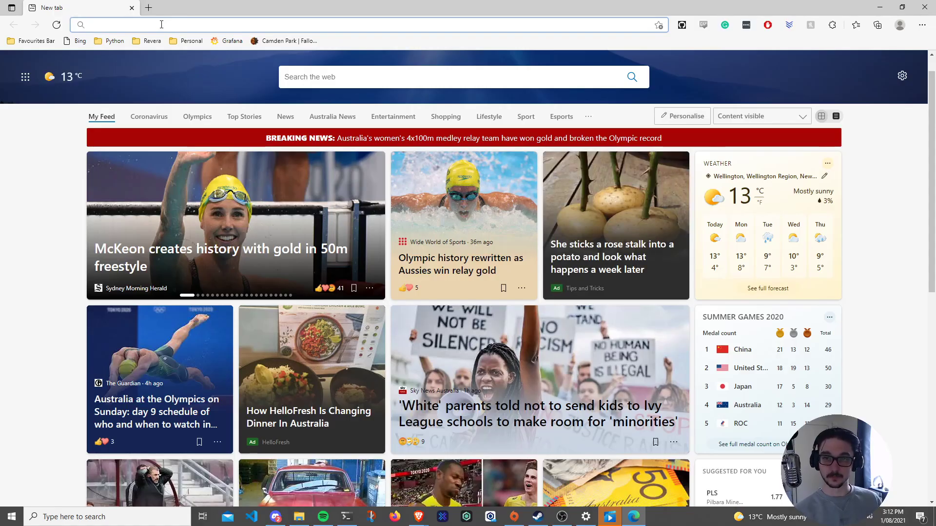
text(127)
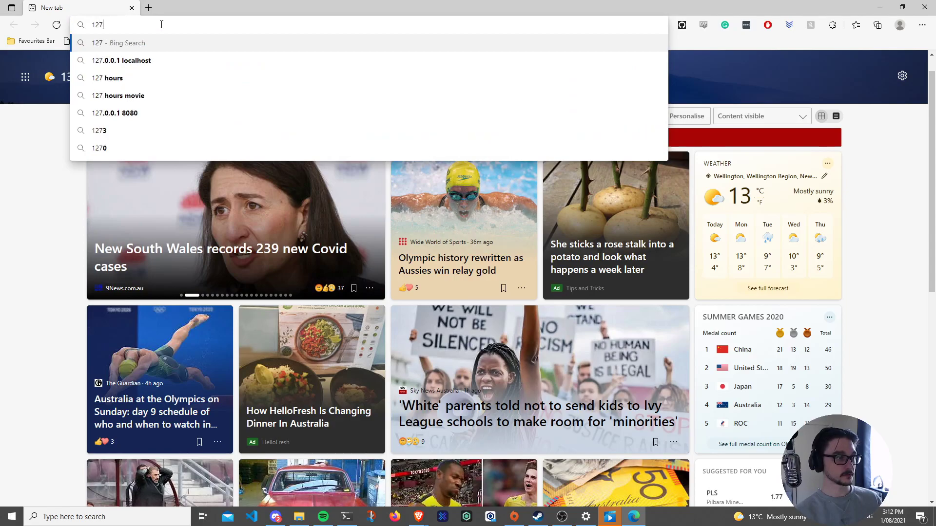
text(.0.0.)
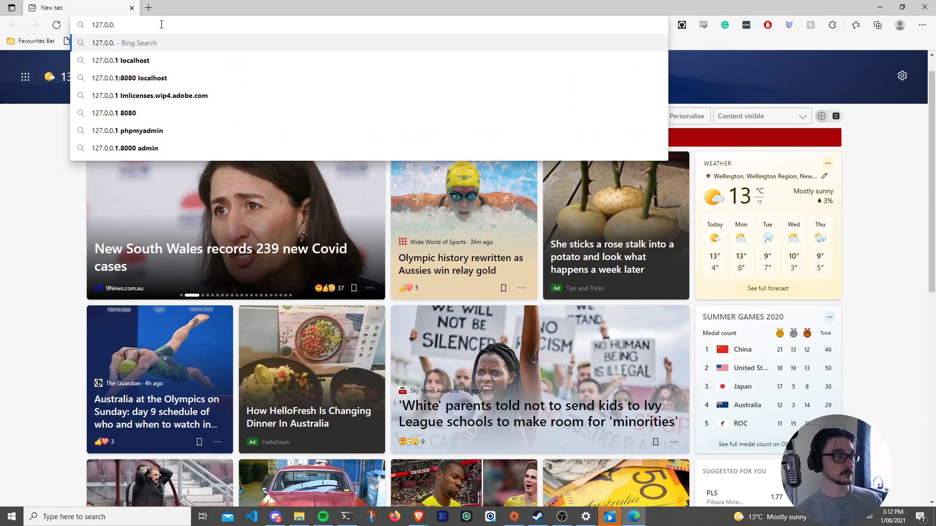
text(1)
key(Return)
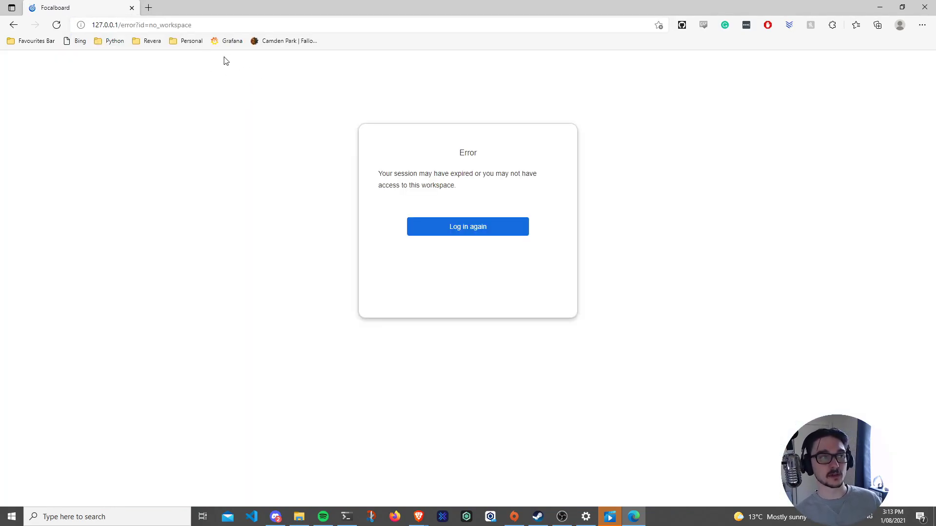
From the login page at 125% zoom, register a new account with autofilled e-mail, username and password
click(451, 237)
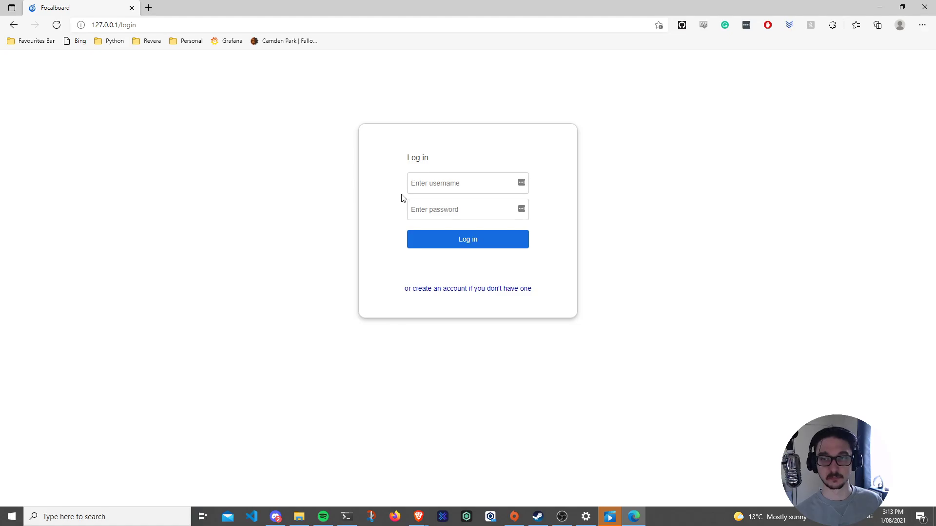
key(ctrl+plus)
key(ctrl+plus)
key(ctrl+plus)
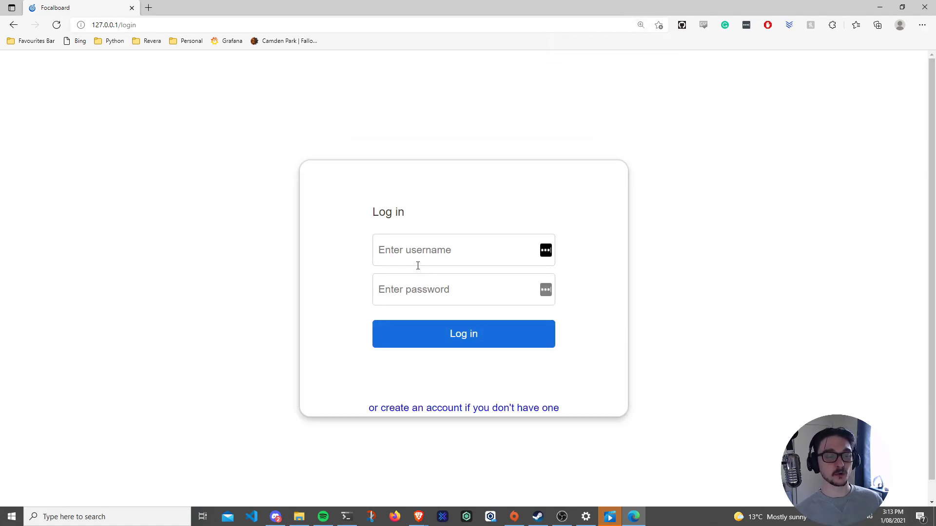
click(475, 411)
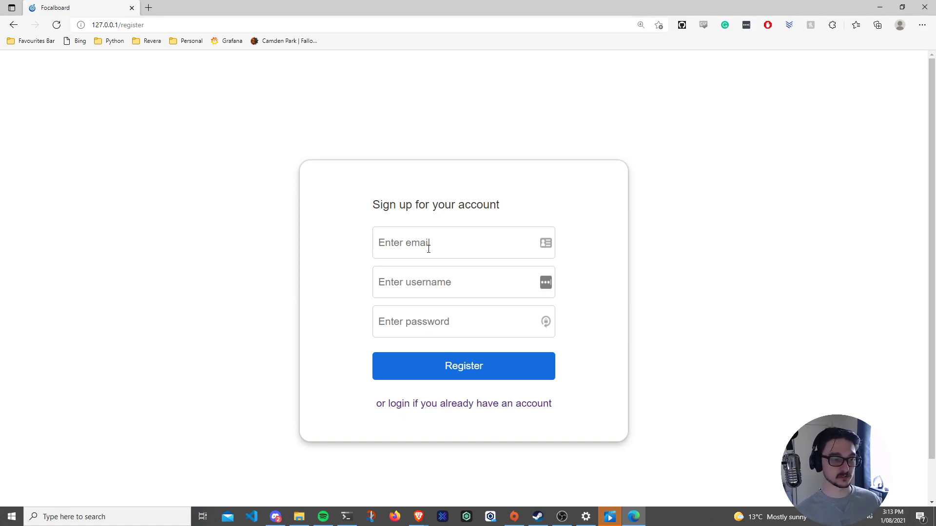
key(ctrl+shift+l)
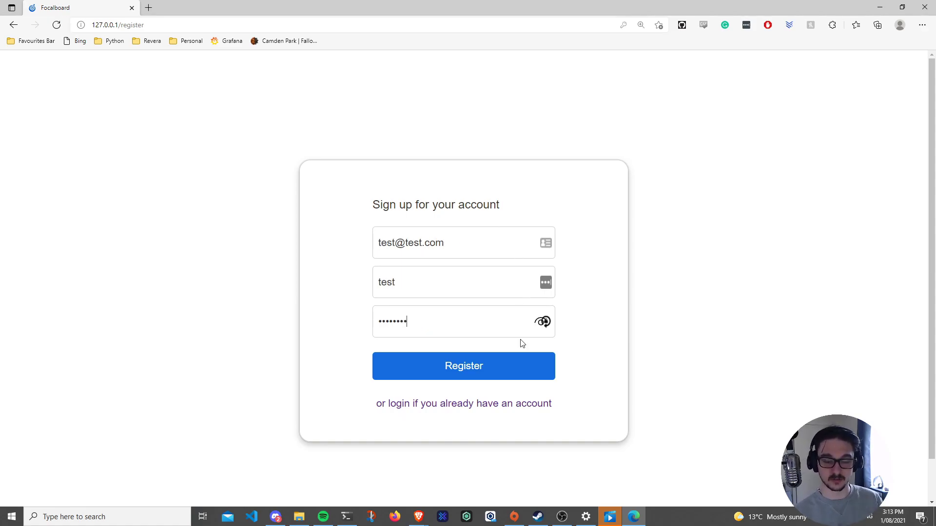
click(481, 376)
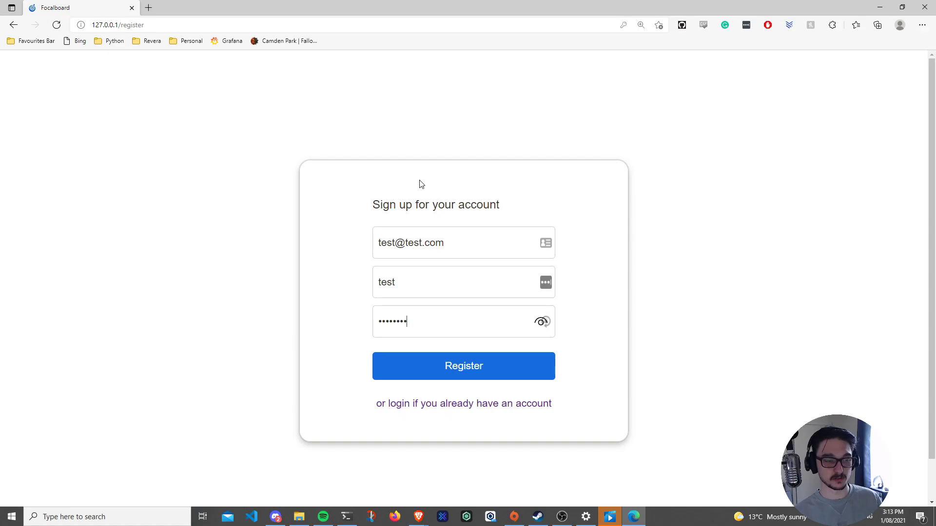
click(464, 373)
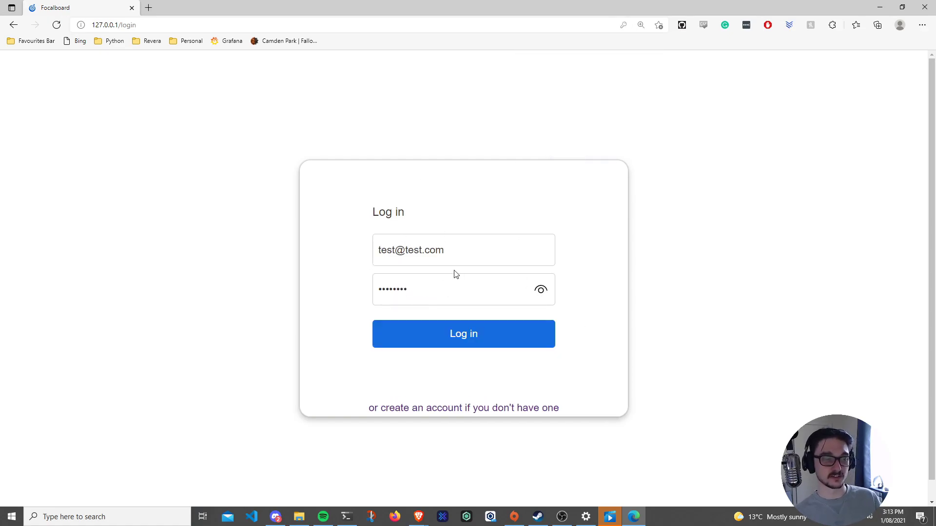
Log in with the new account, go full screen with F11, and show the board templates
click(467, 340)
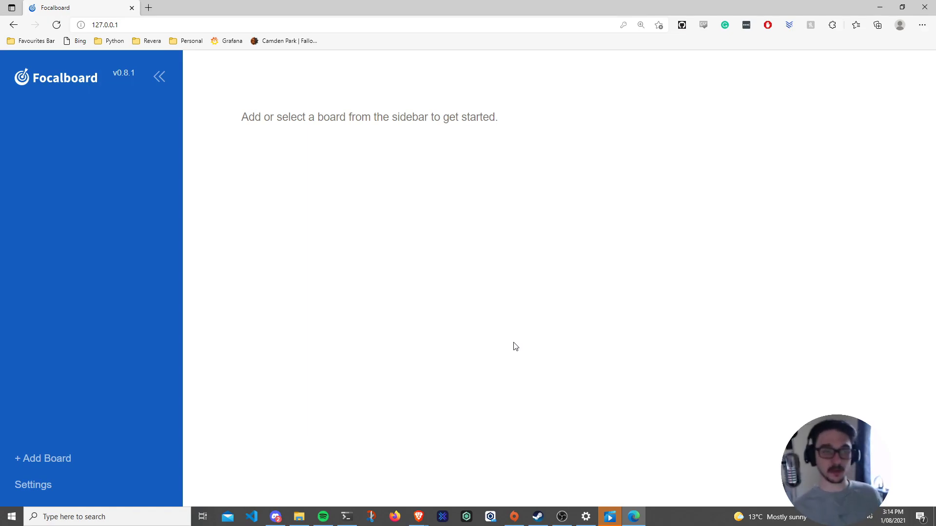
key(F11)
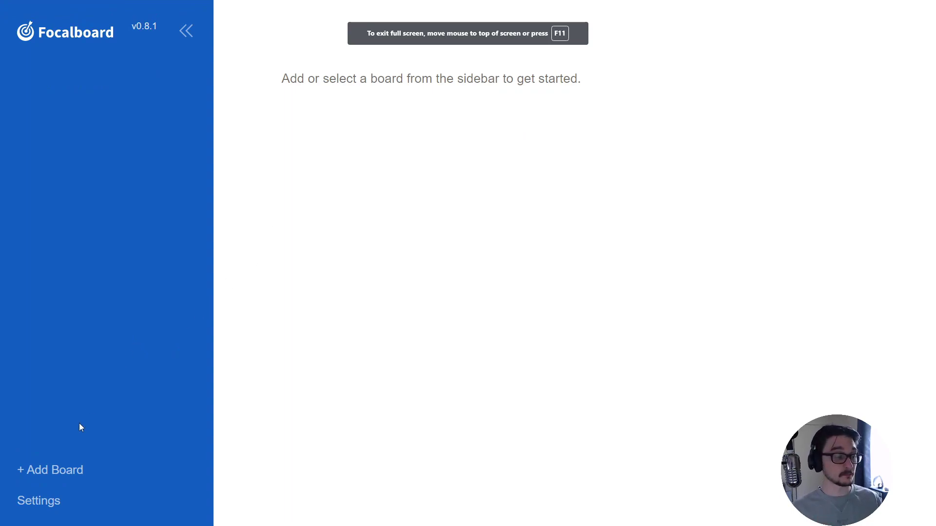
click(66, 475)
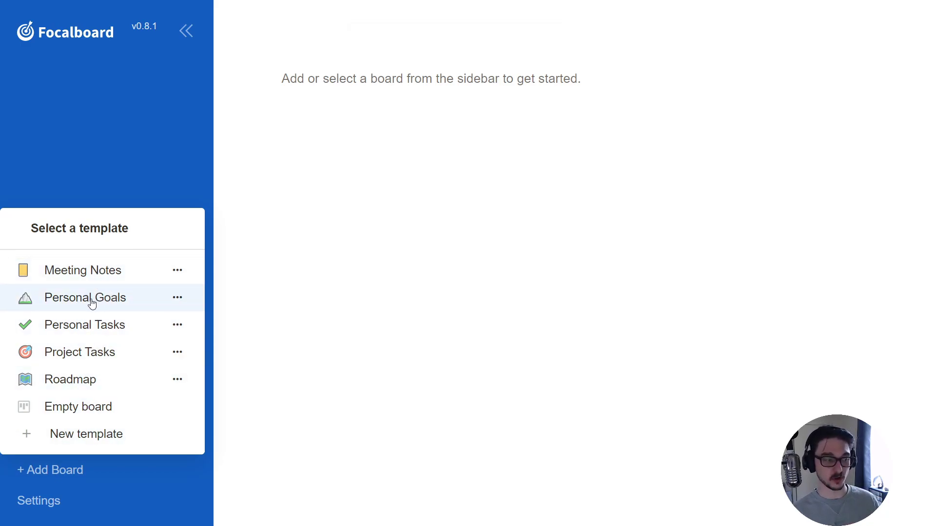
Create a Roadmap board from its template, edit a Bugs row name, and show the templates again
click(100, 385)
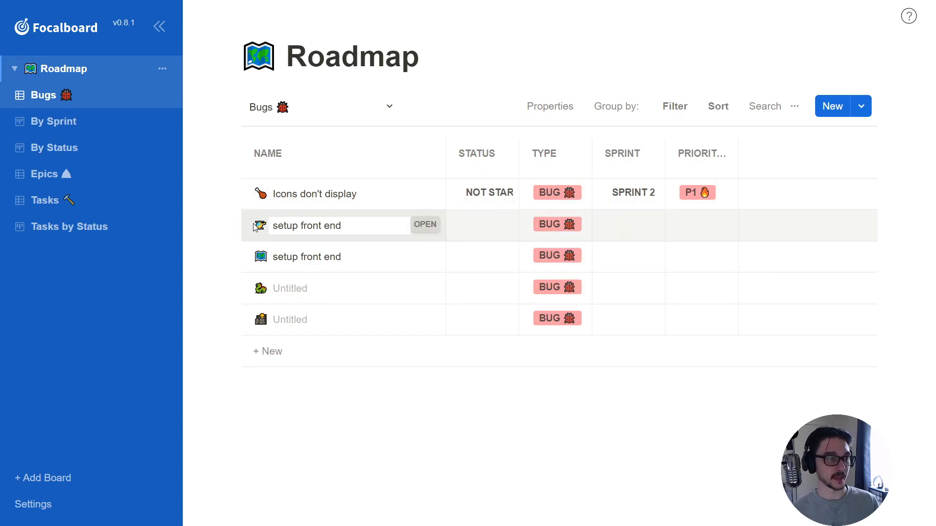
click(417, 231)
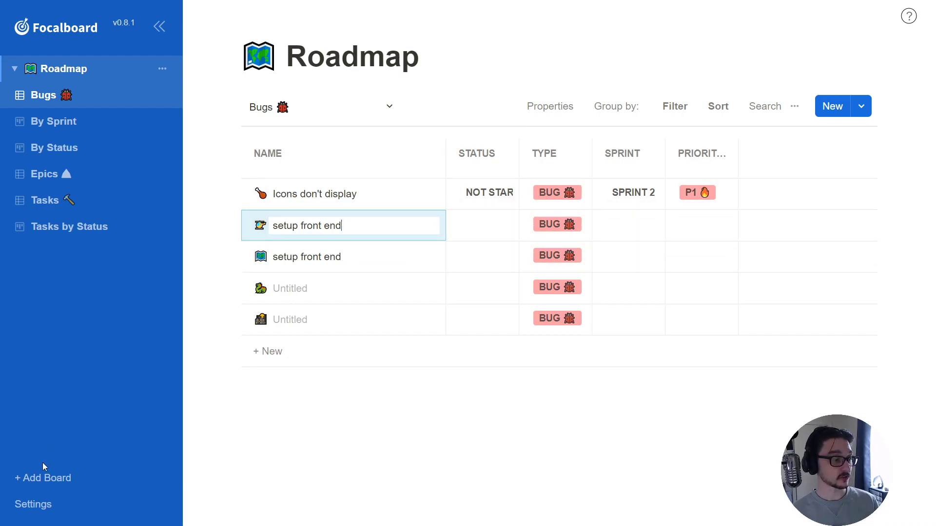
click(62, 478)
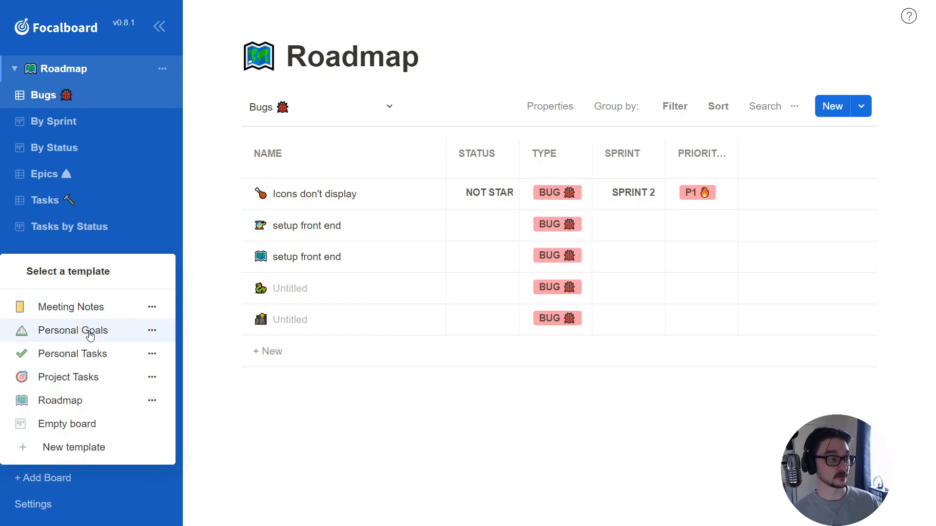
Create a board from the Personal Tasks template, briefly checking the Roadmap bugs table
click(89, 353)
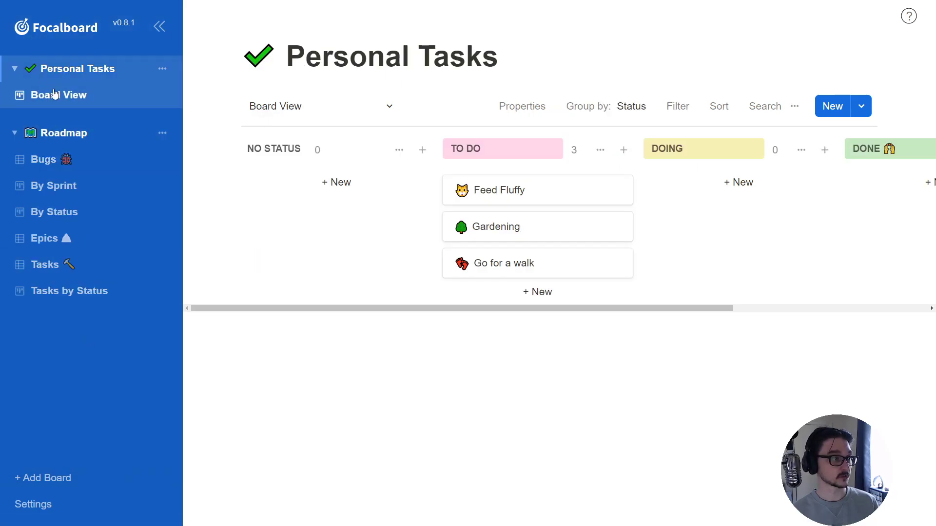
click(44, 132)
click(144, 94)
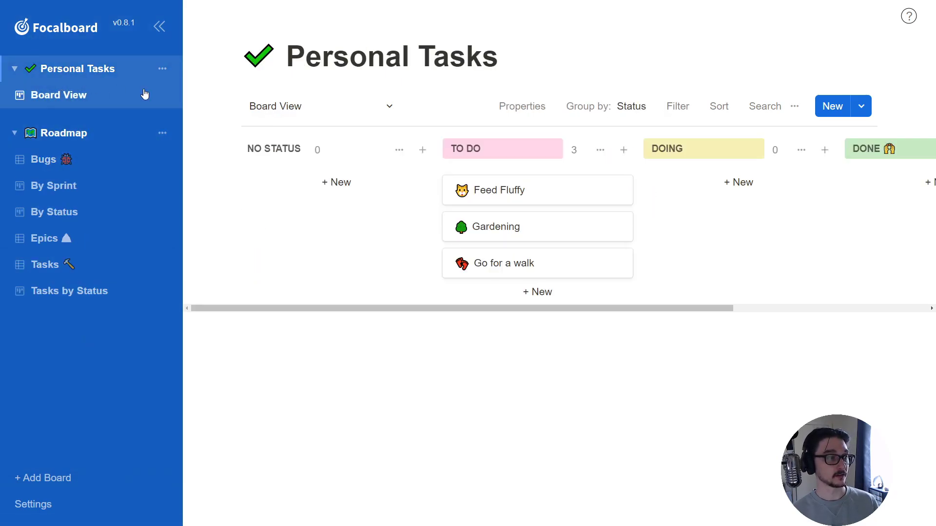
drag(569, 190, 358, 203)
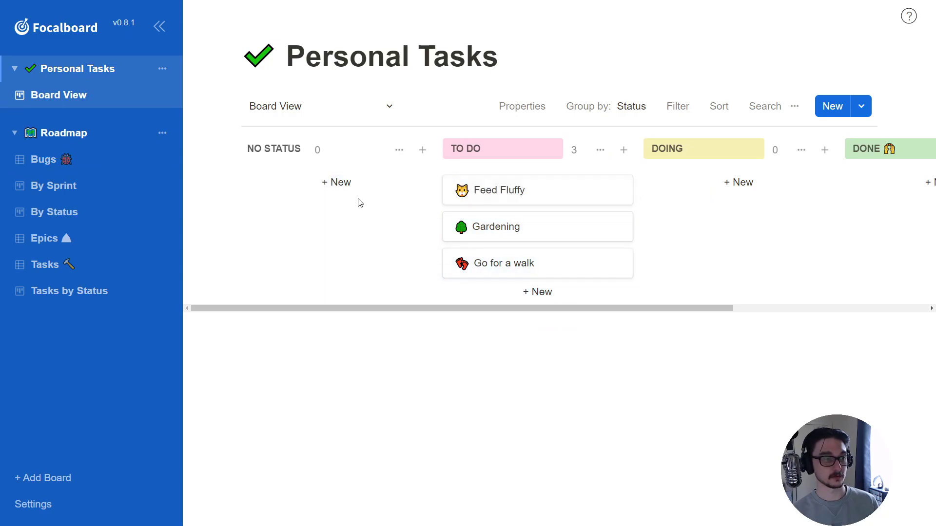
Add a 'get coffee' card under No Status, then reopen and close it
click(330, 182)
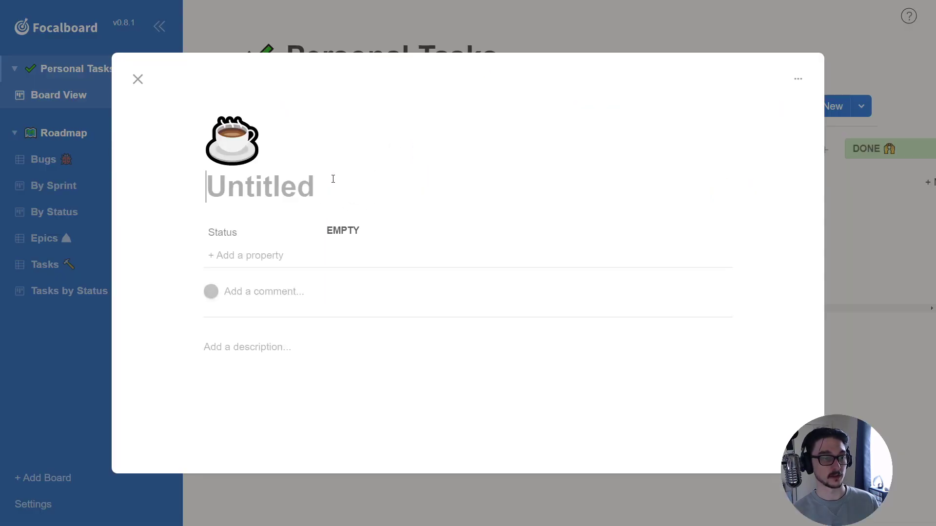
text(get cof)
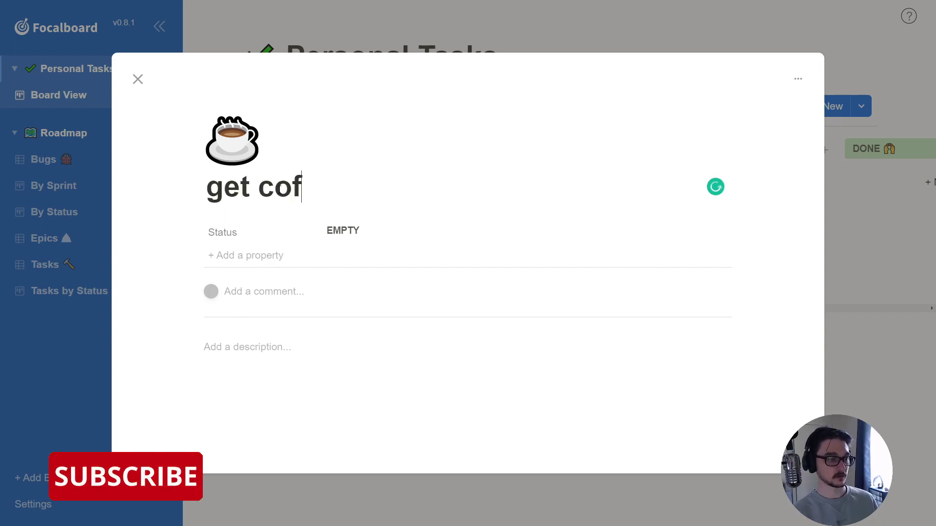
text(fee)
click(838, 332)
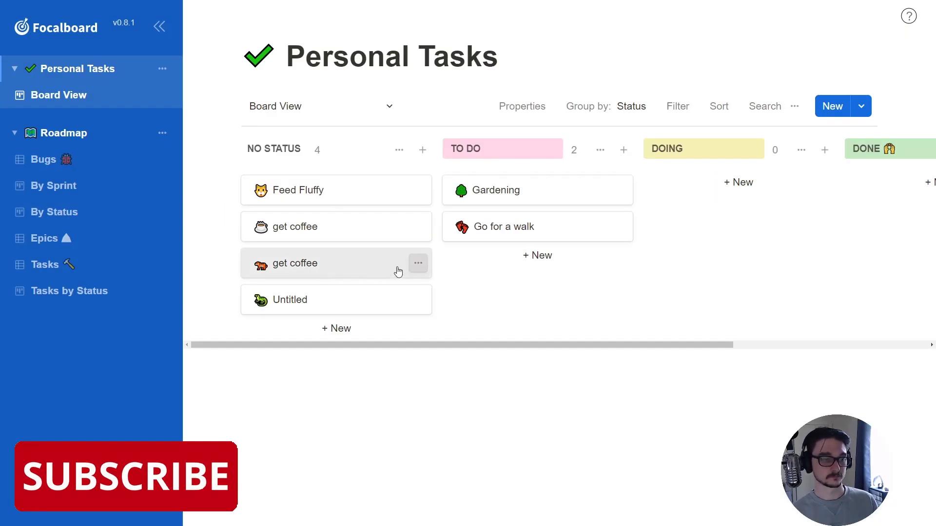
click(322, 230)
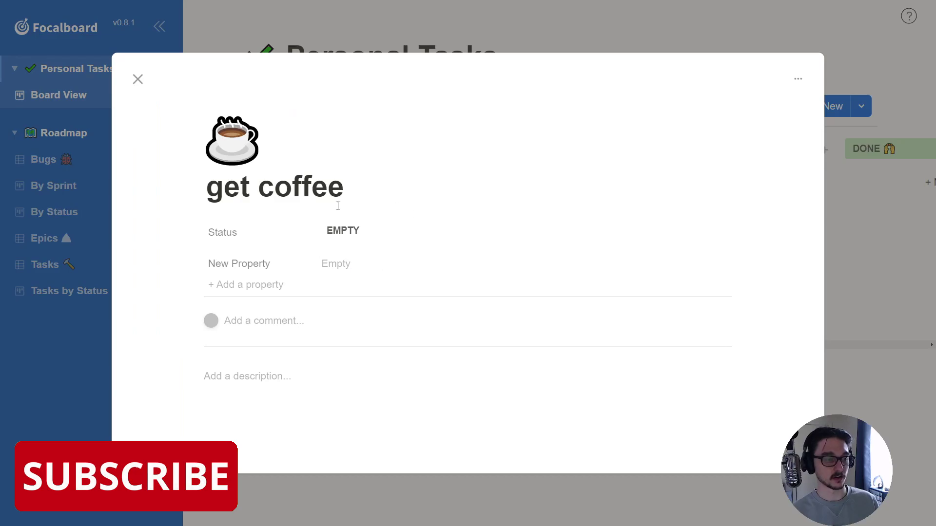
click(437, 489)
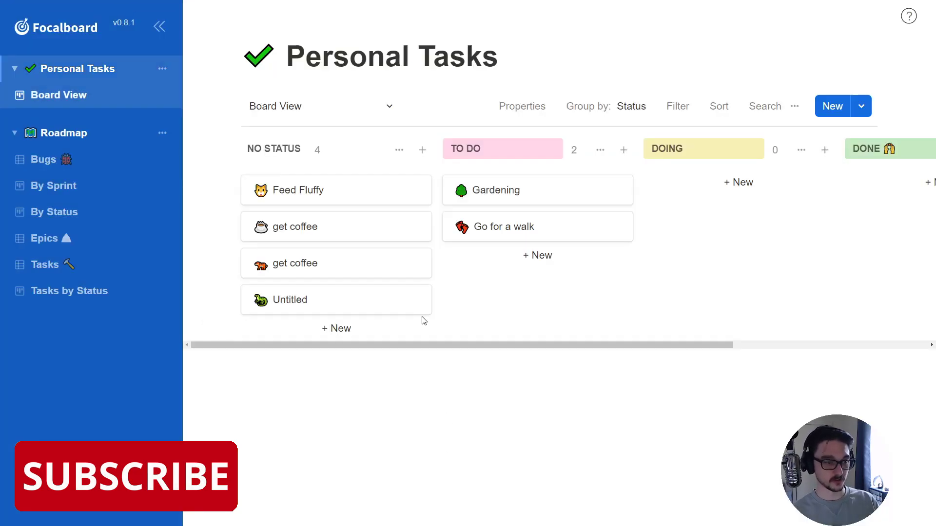